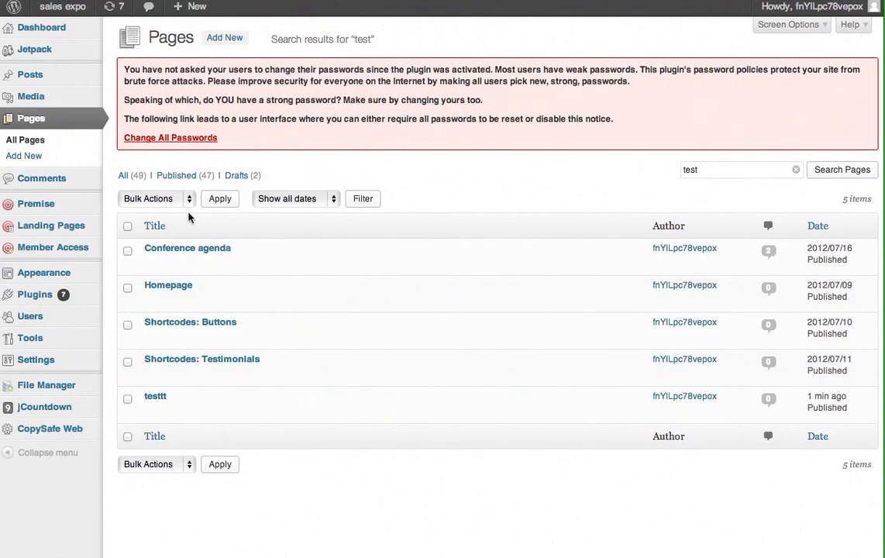
Open the jCountdown shortcode generator and set the time title to "This BadAss Special Expires In".
mouse_move(83, 410)
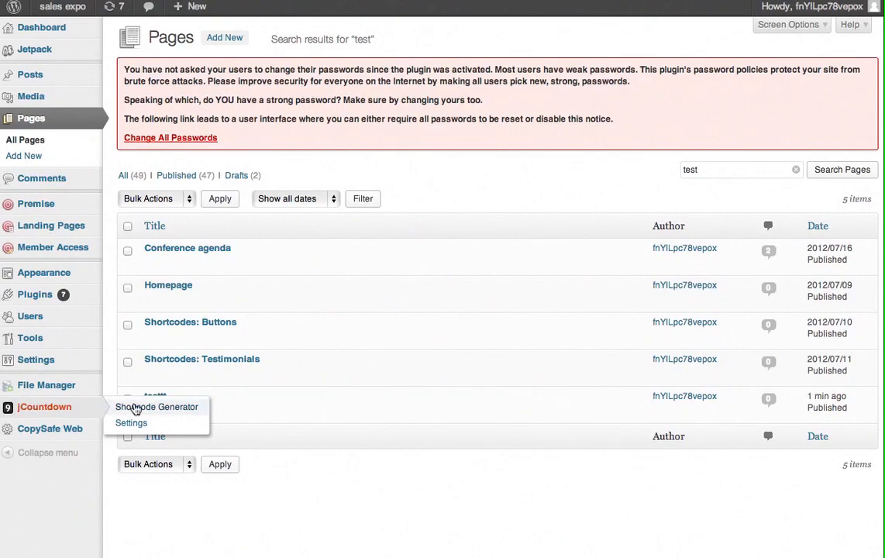
click(136, 408)
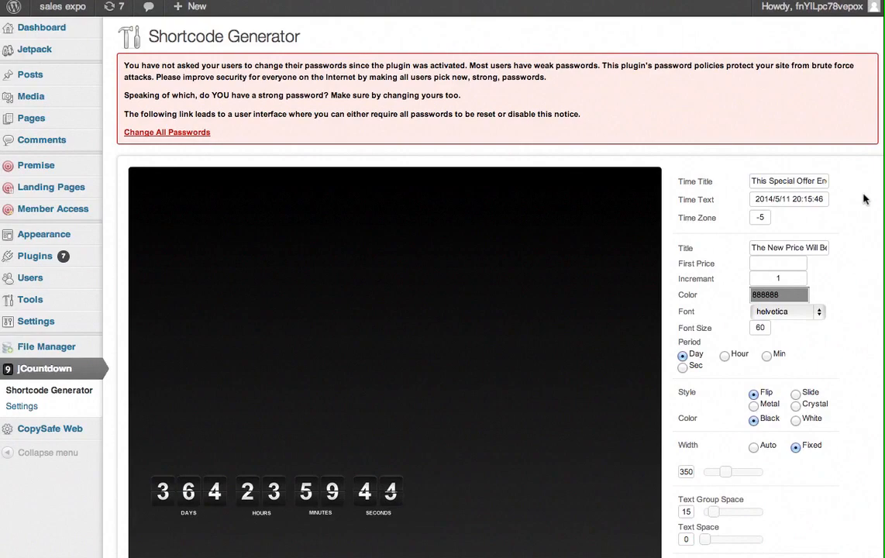
mouse_move(786, 192)
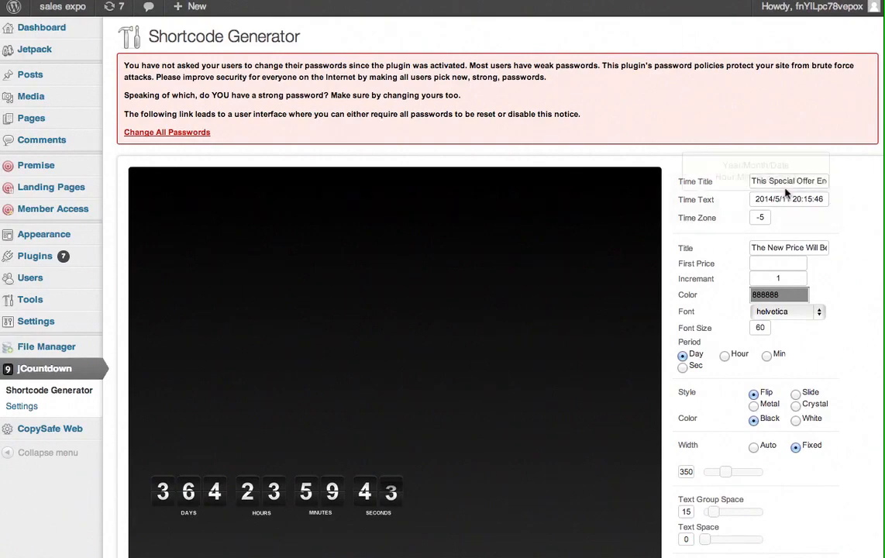
mouse_move(746, 183)
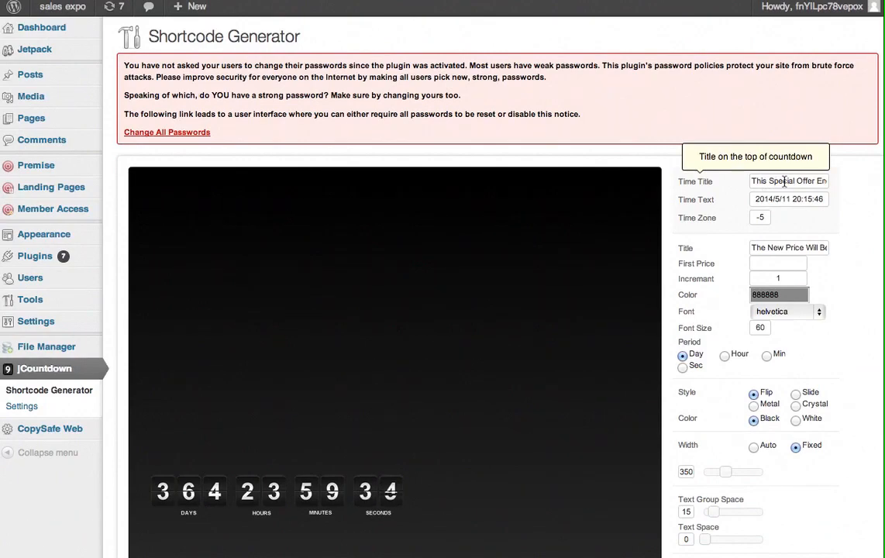
drag(768, 181, 859, 183)
text(BadAss )
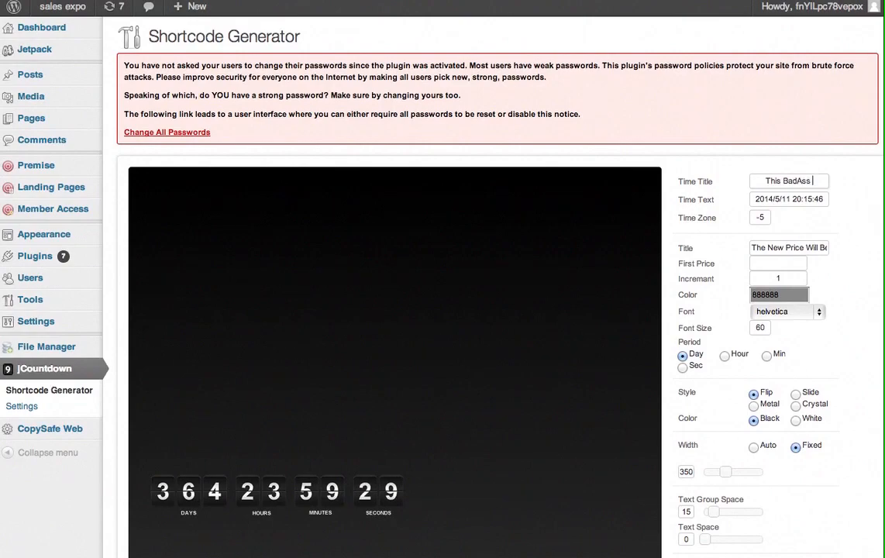
text(Spec)
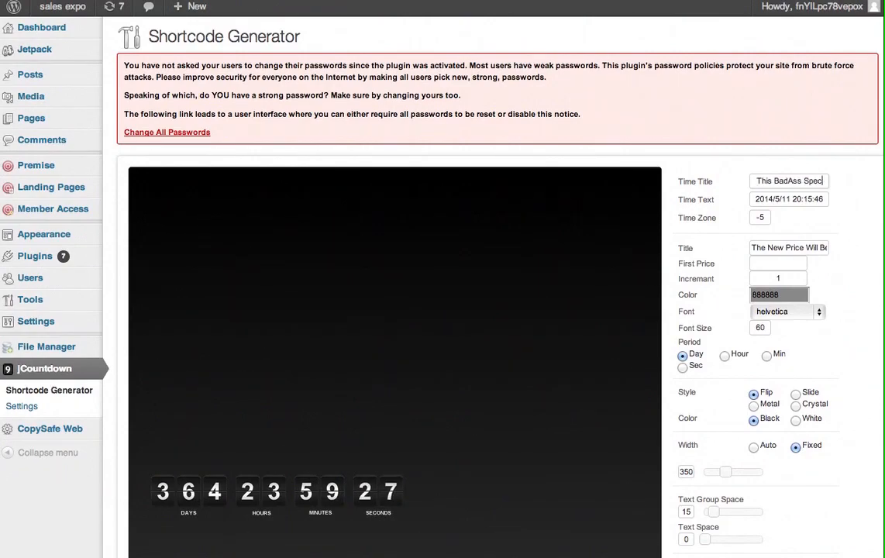
text(ial Expires In)
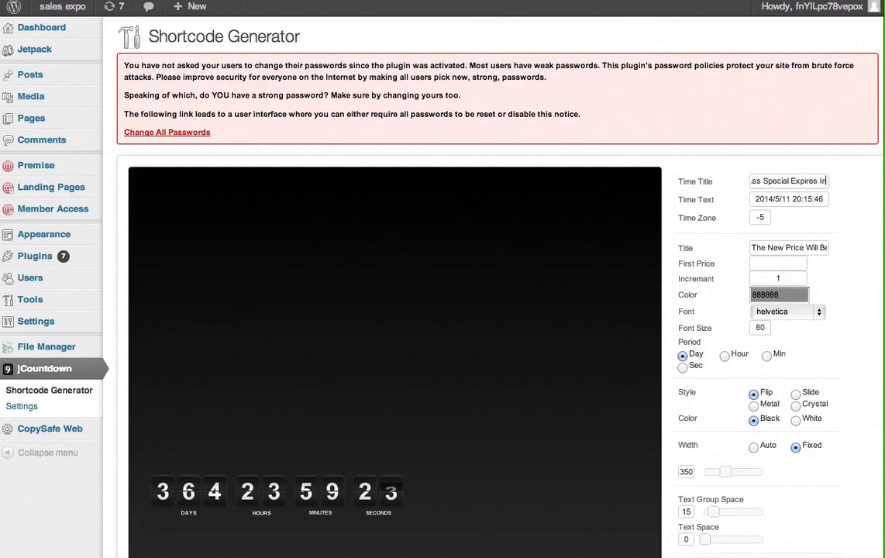
Set the countdown's end date and time to 2013/5/11 21:15:46.
mouse_move(793, 199)
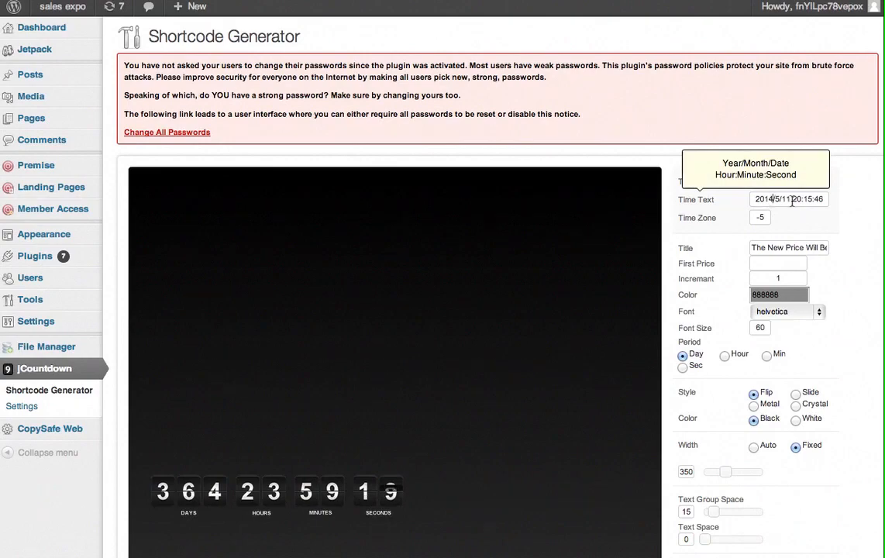
key(BackSpace)
text(3)
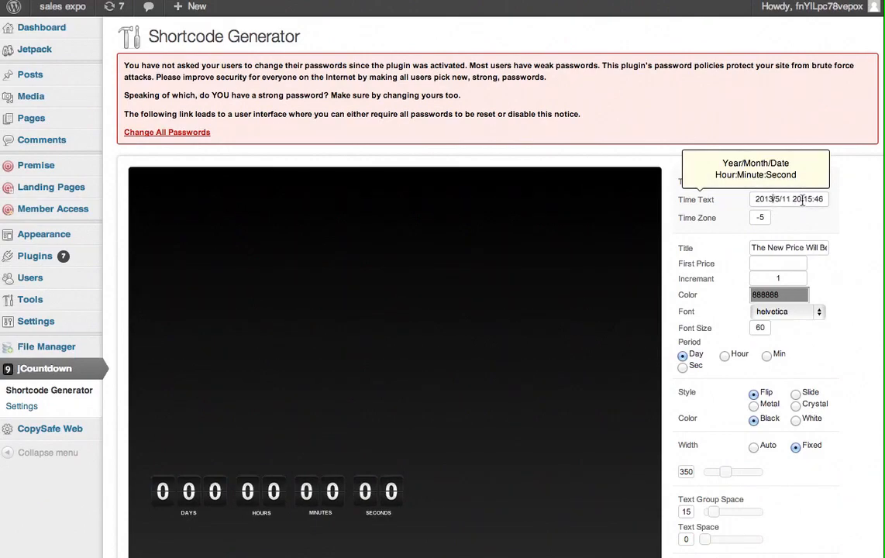
key(BackSpace)
text(1)
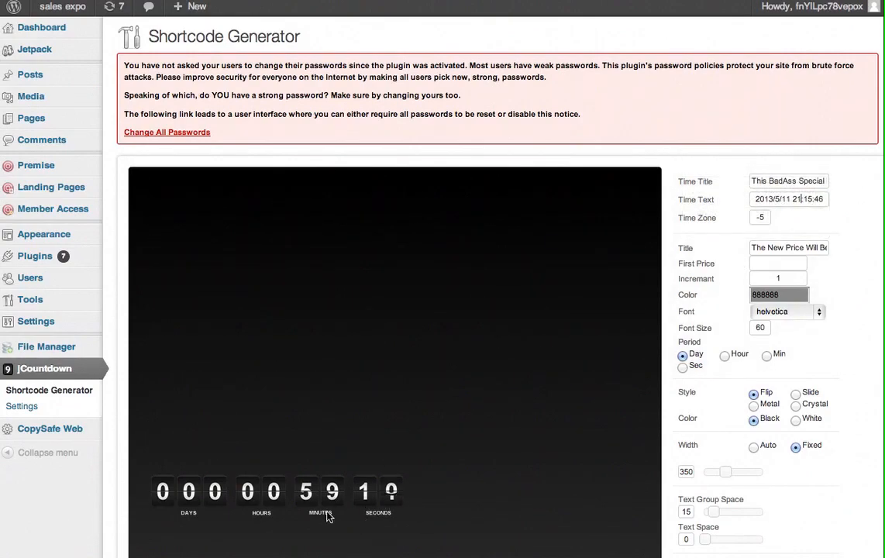
Set the first price to 7 and the price increment to .05.
mouse_move(795, 272)
mouse_move(764, 217)
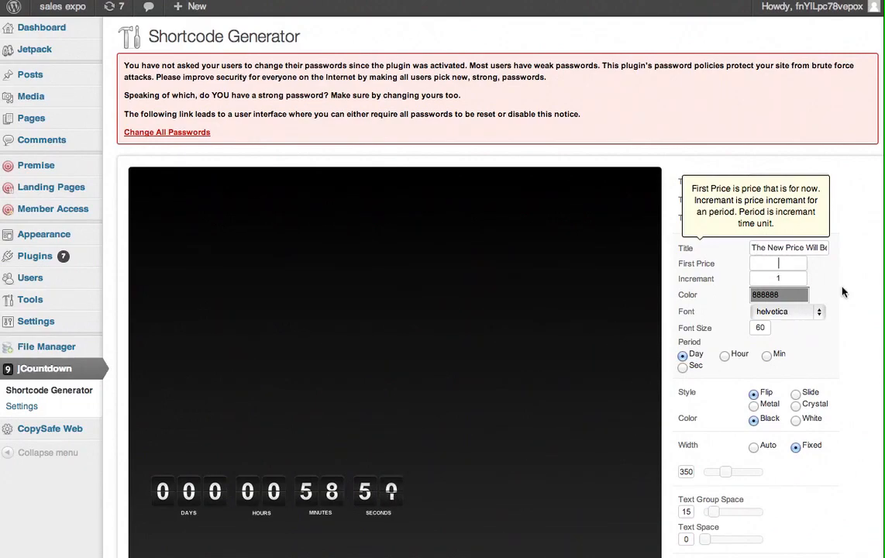
text(7)
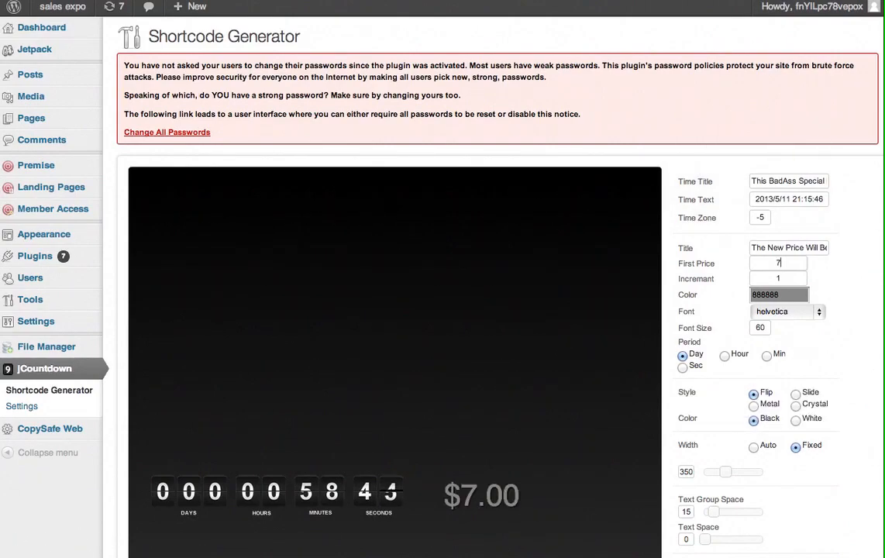
click(802, 277)
key(BackSpace)
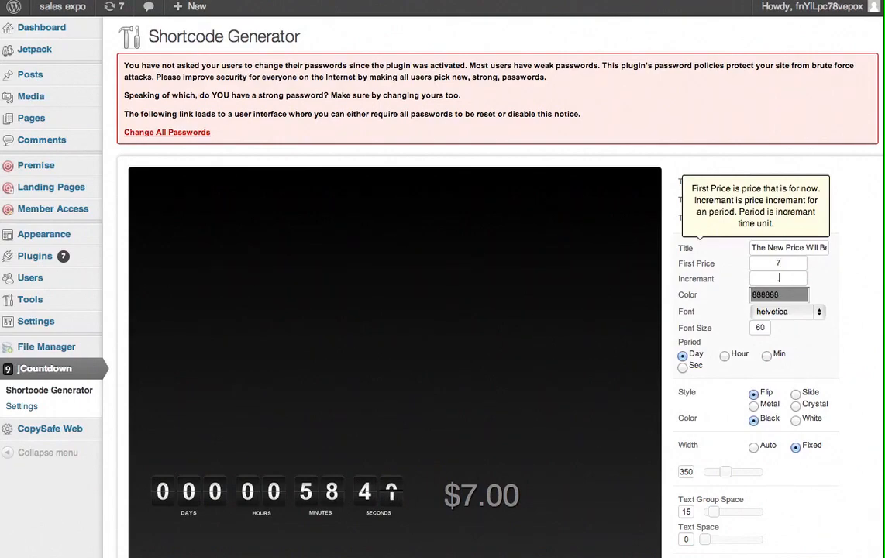
text(.05)
Change the price text color to the dark red 880E26.
click(774, 295)
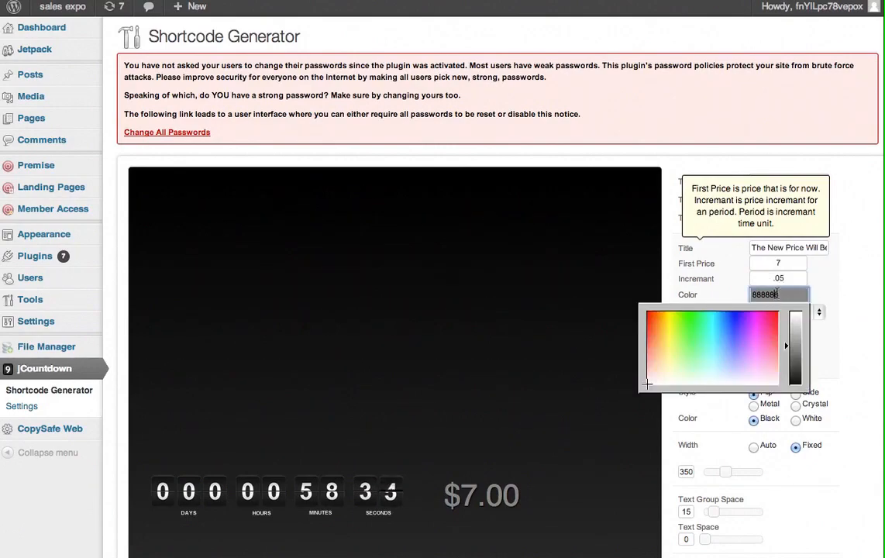
click(773, 318)
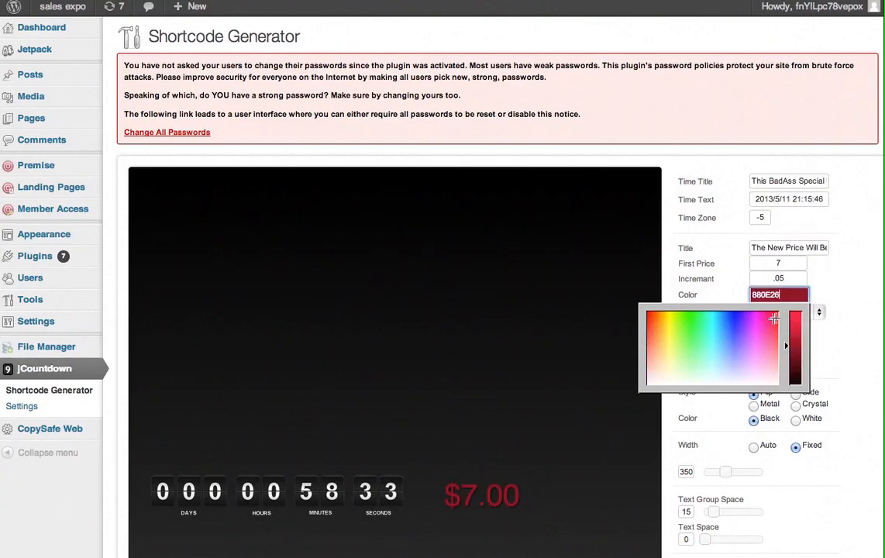
click(838, 311)
Set the price font to impact with a font size of 76.
click(819, 313)
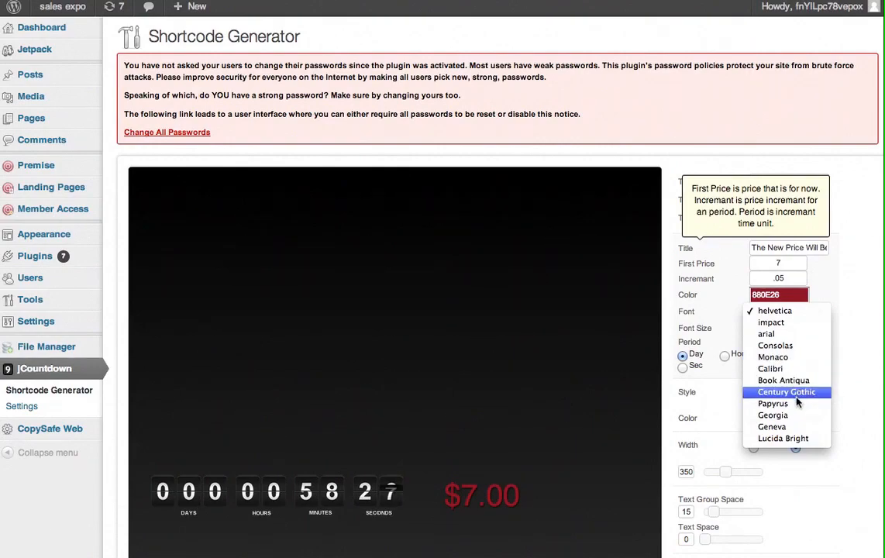
click(770, 322)
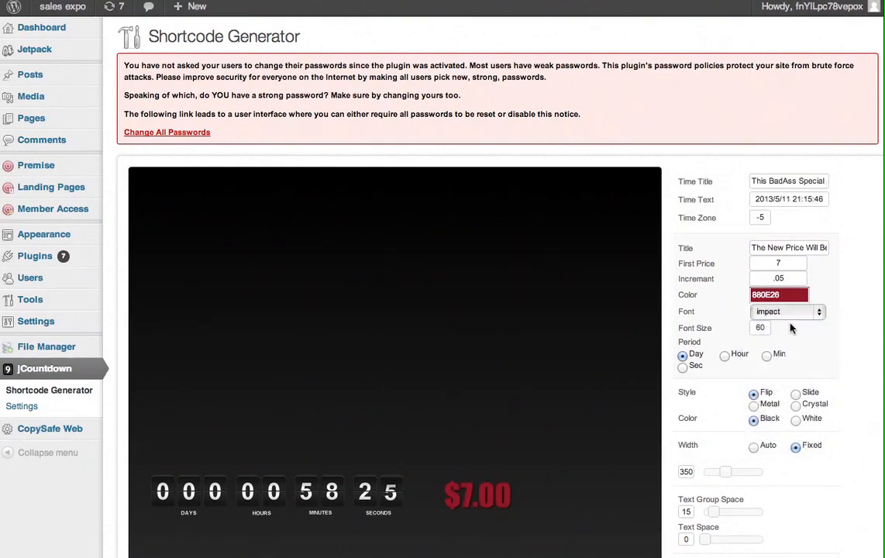
click(761, 327)
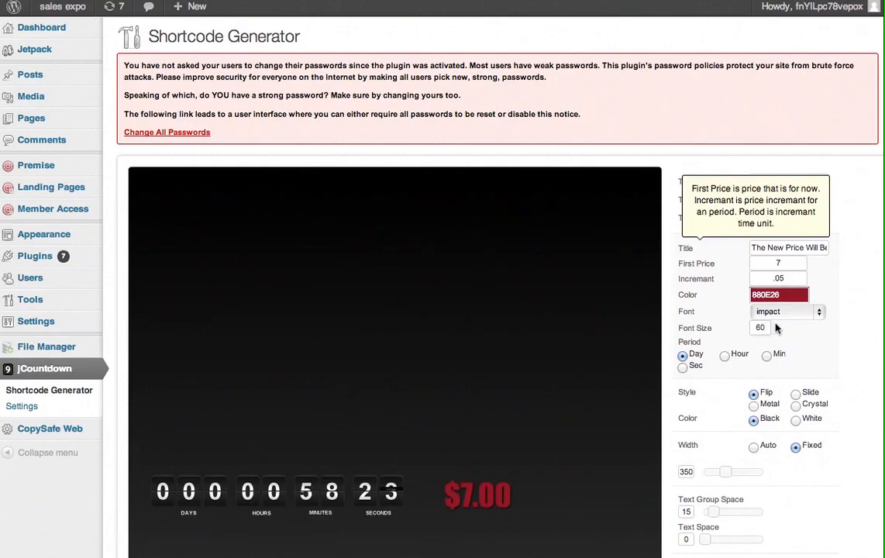
key(BackSpace)
key(BackSpace)
text(76)
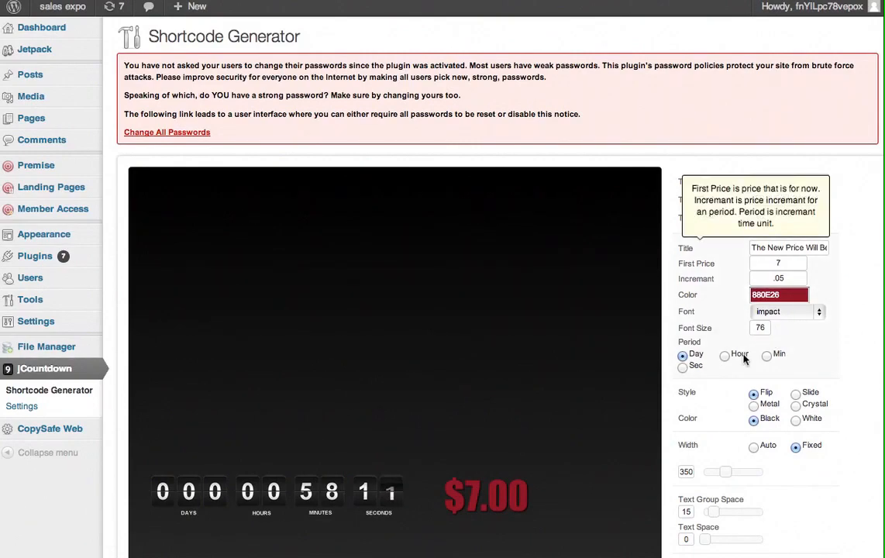
Try longer price increment periods and set the period to Sec.
mouse_move(692, 360)
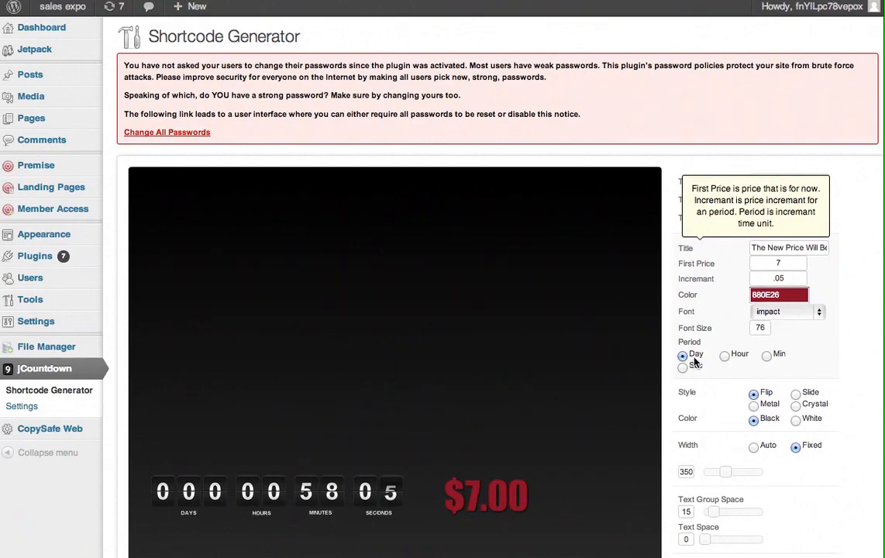
click(724, 356)
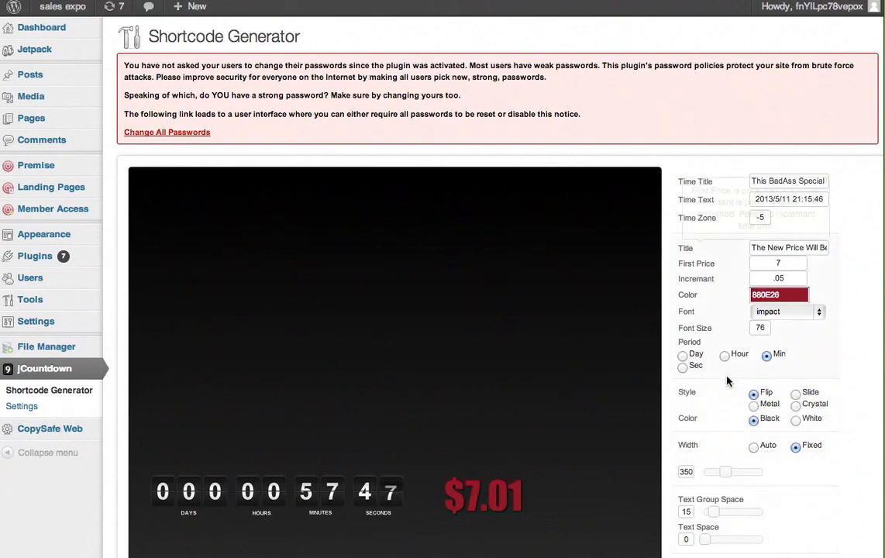
mouse_move(721, 373)
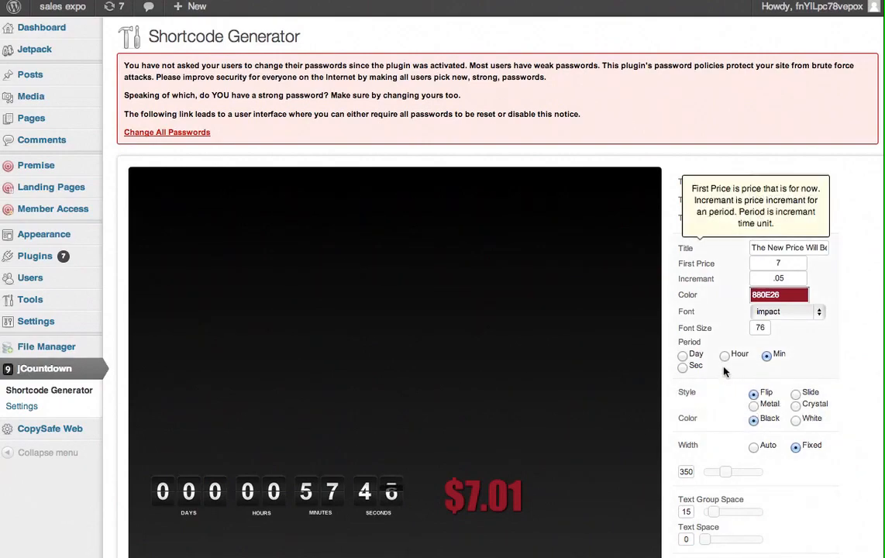
click(683, 368)
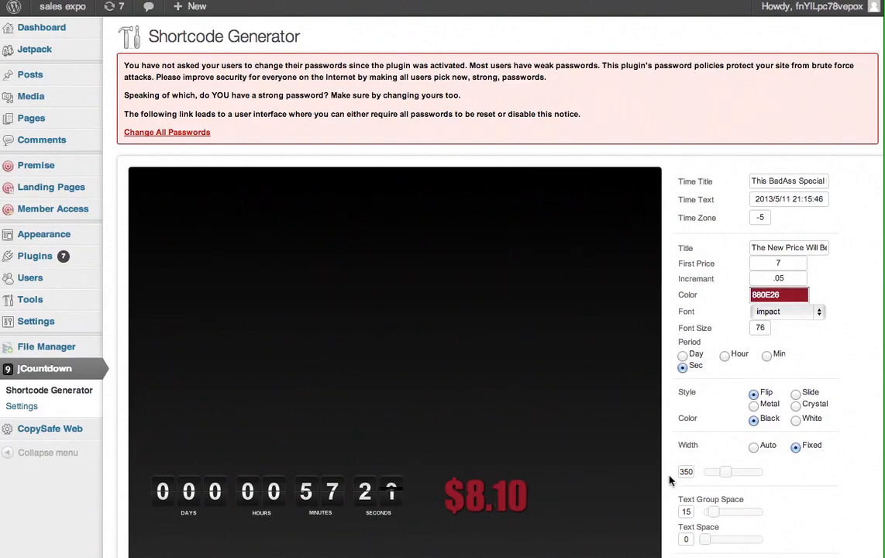
Preview the Metal and Slide countdown styles and restore the Flip style.
mouse_move(682, 446)
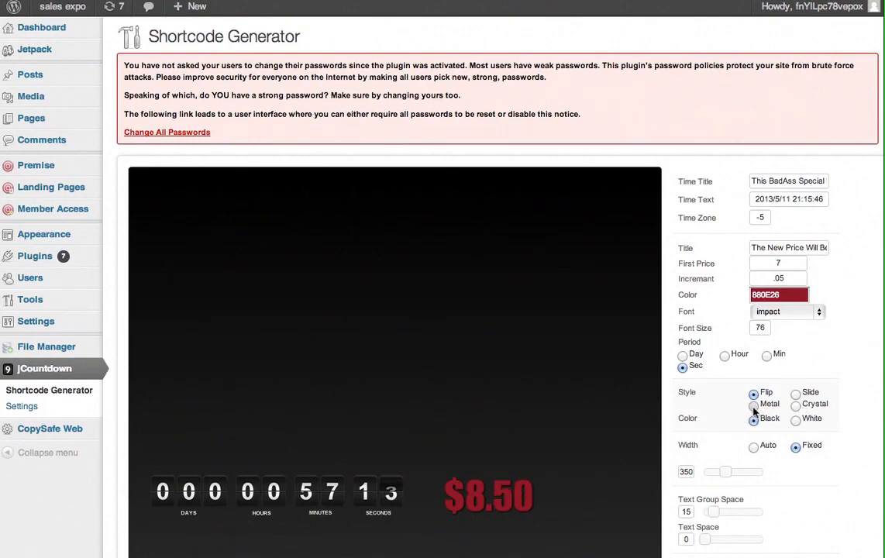
click(753, 406)
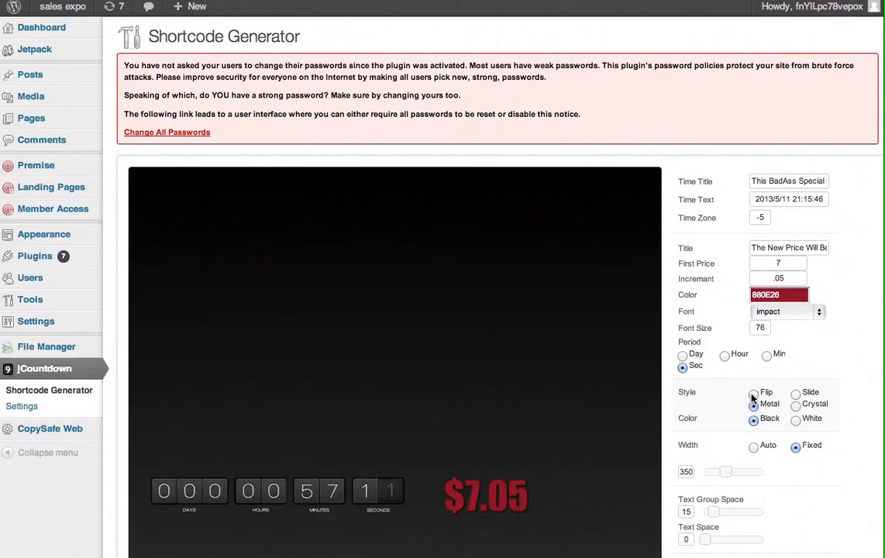
click(795, 395)
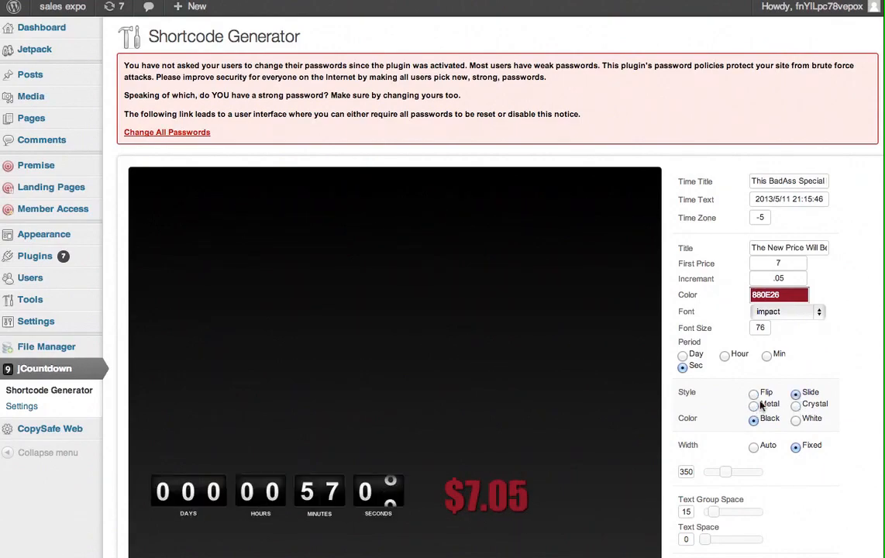
click(755, 395)
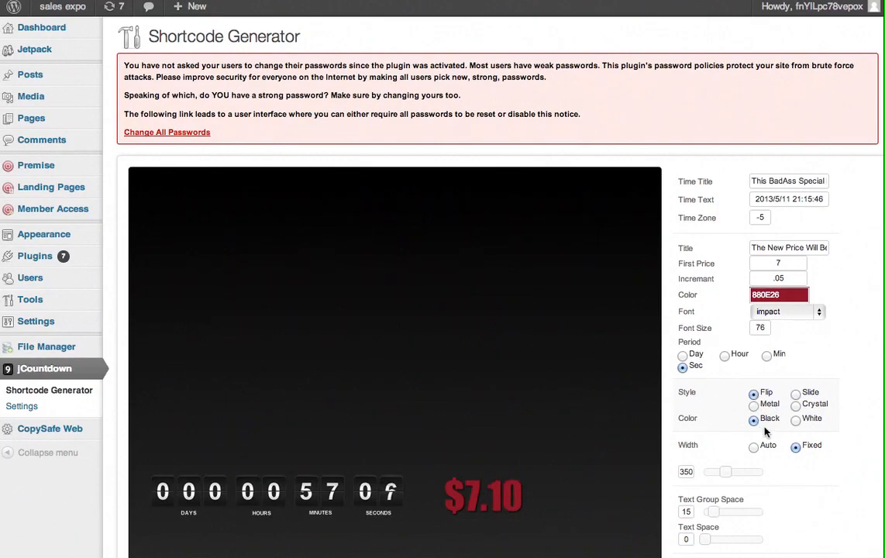
Try the Auto countdown width and return to a Fixed width of 340.
mouse_move(763, 448)
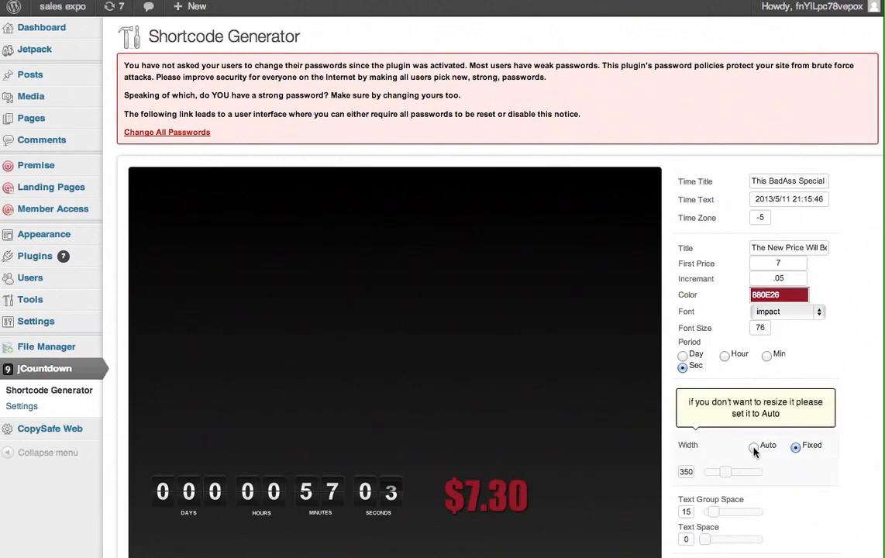
click(754, 449)
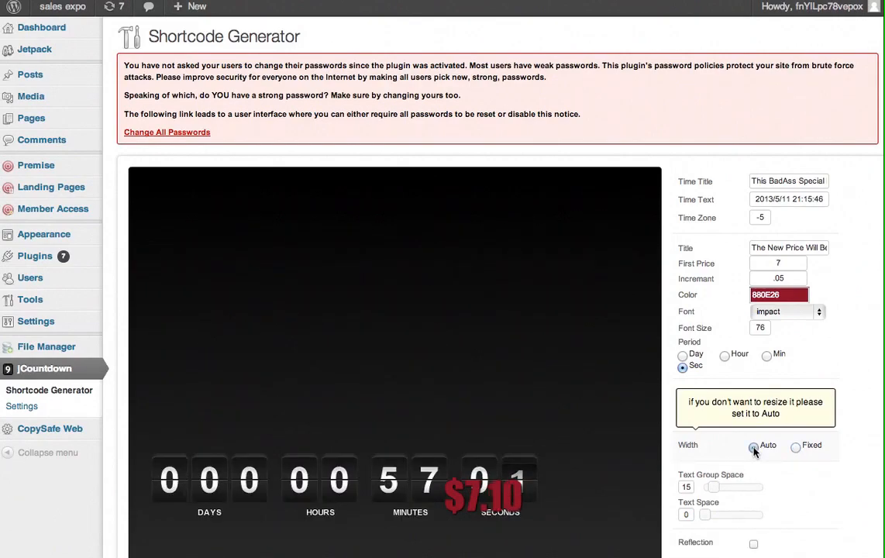
click(796, 448)
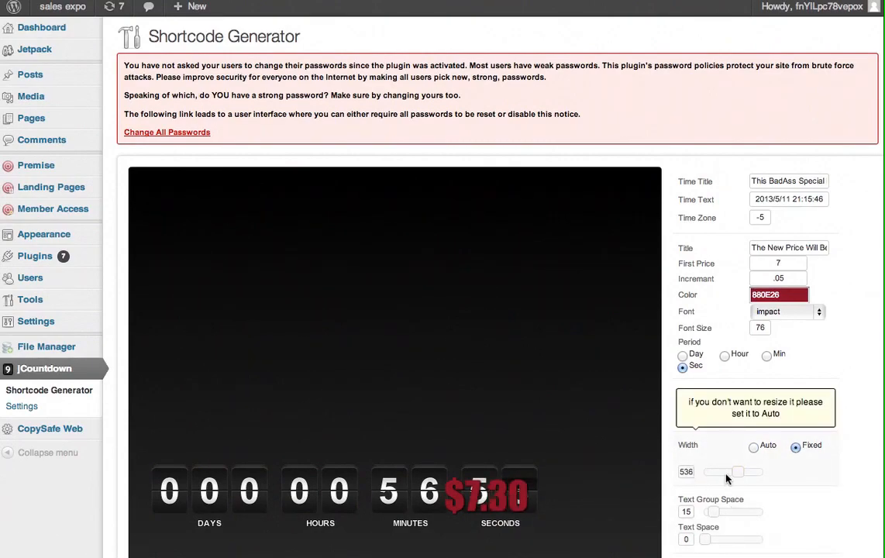
mouse_move(734, 473)
mouse_down()
mouse_move(715, 474)
mouse_move(723, 473)
mouse_up()
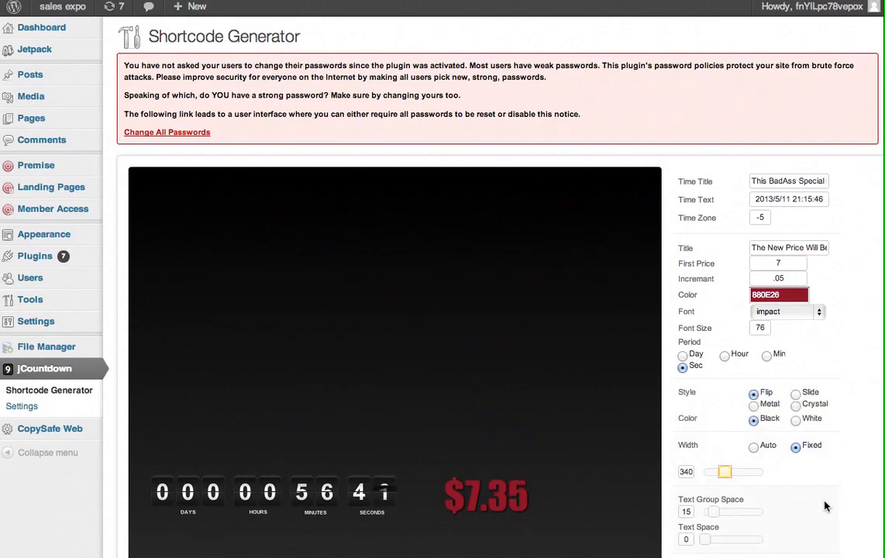
Try a text group space of 32 for the countdown and reduce it to 17.
scroll(825, 504, down, 3)
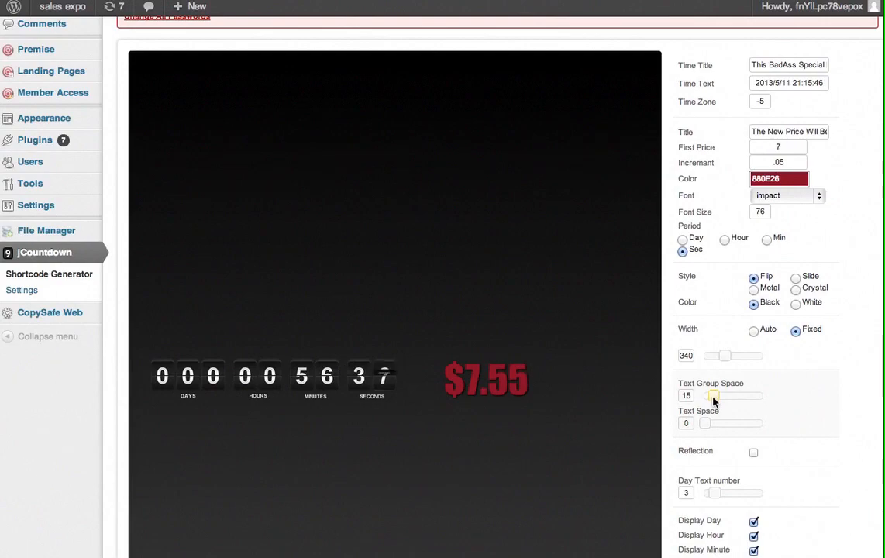
drag(714, 398, 723, 401)
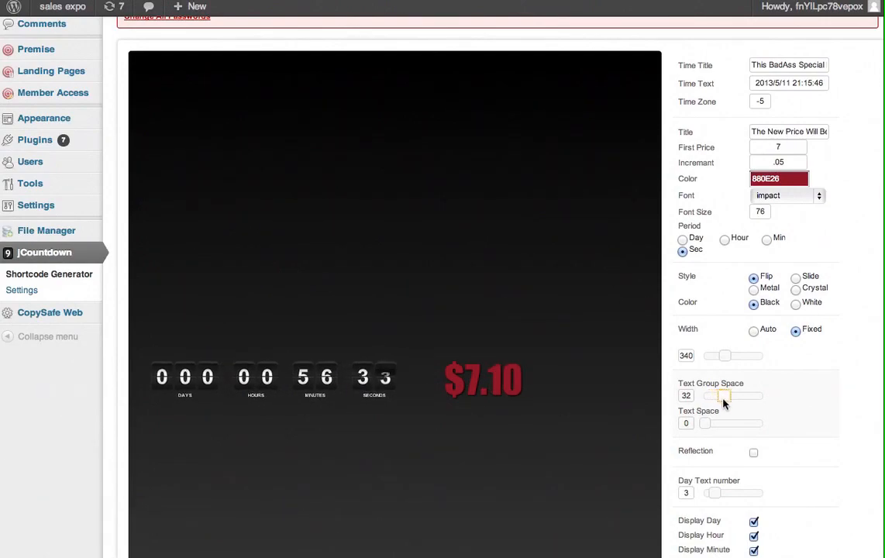
mouse_move(724, 401)
mouse_down()
mouse_move(714, 397)
mouse_move(705, 428)
mouse_up()
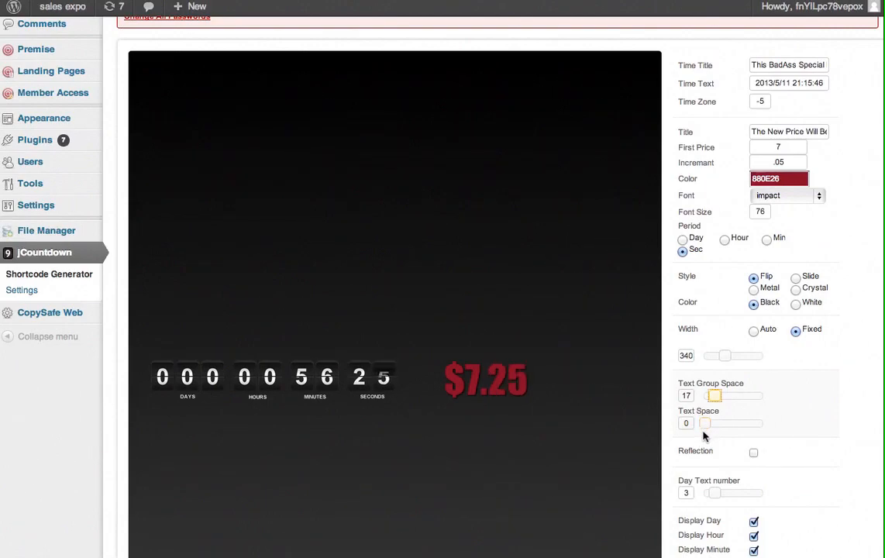
mouse_move(811, 454)
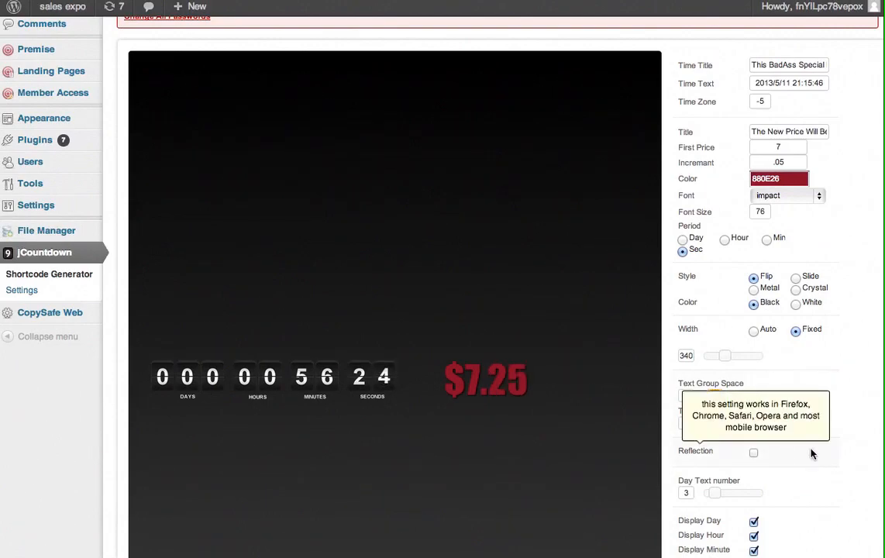
Try the countdown's reflection and switch it off again, keeping the day text number at 3.
click(754, 455)
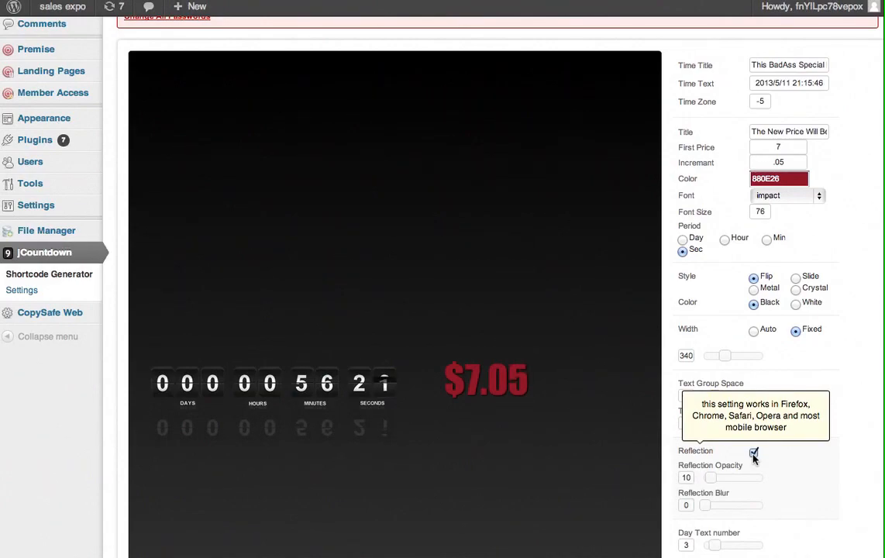
click(754, 455)
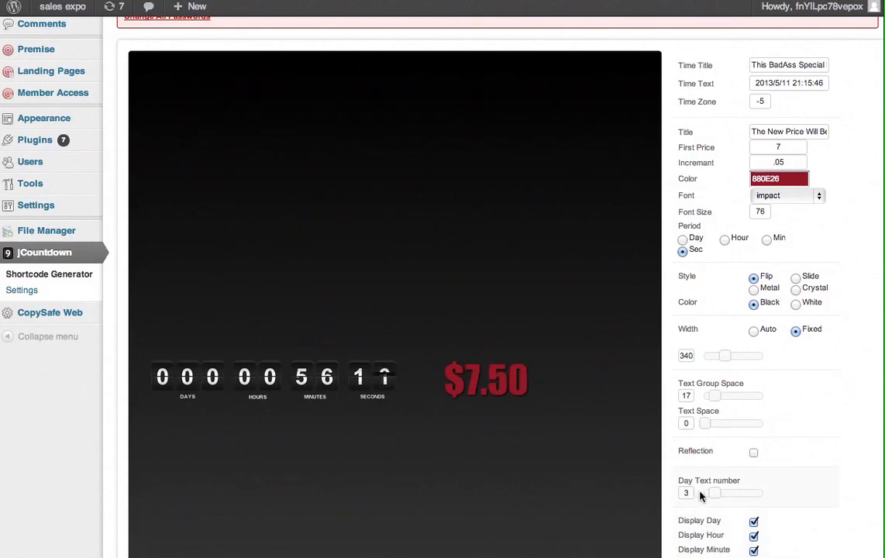
mouse_move(712, 492)
mouse_down()
mouse_move(722, 494)
mouse_move(712, 494)
mouse_up()
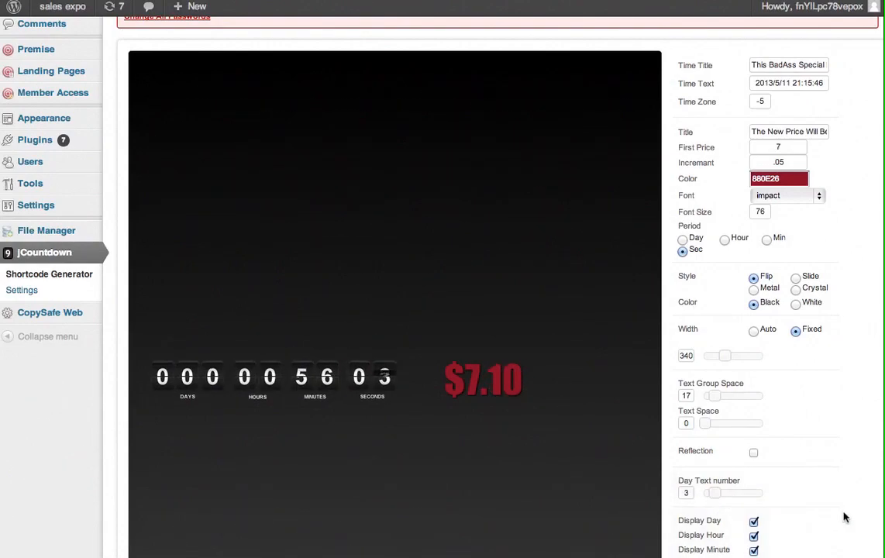
Try hiding the countdown's day, hour and minute units and its labels, and show them all again.
scroll(845, 517, down, 3)
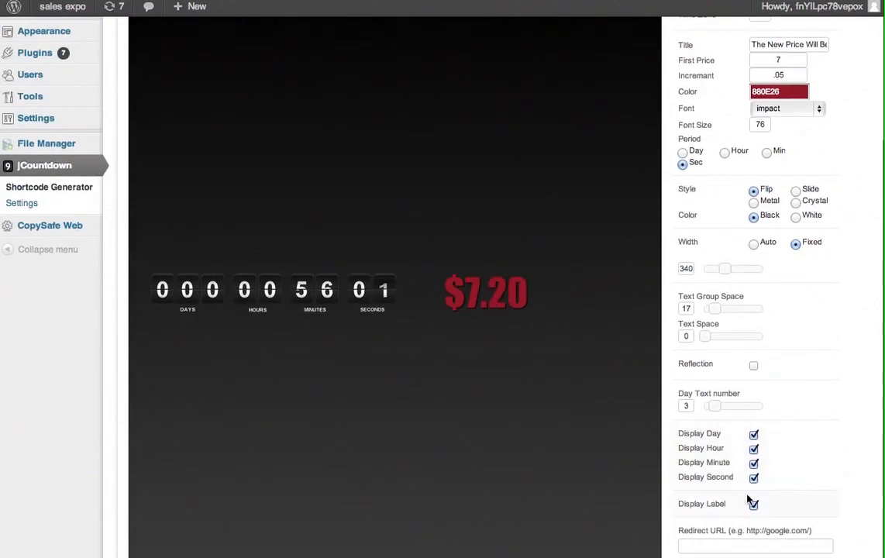
click(753, 436)
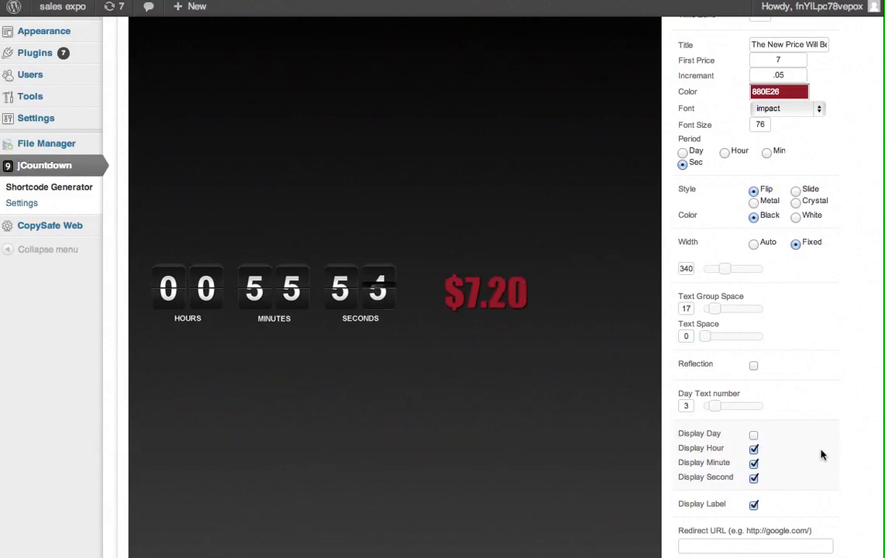
click(754, 449)
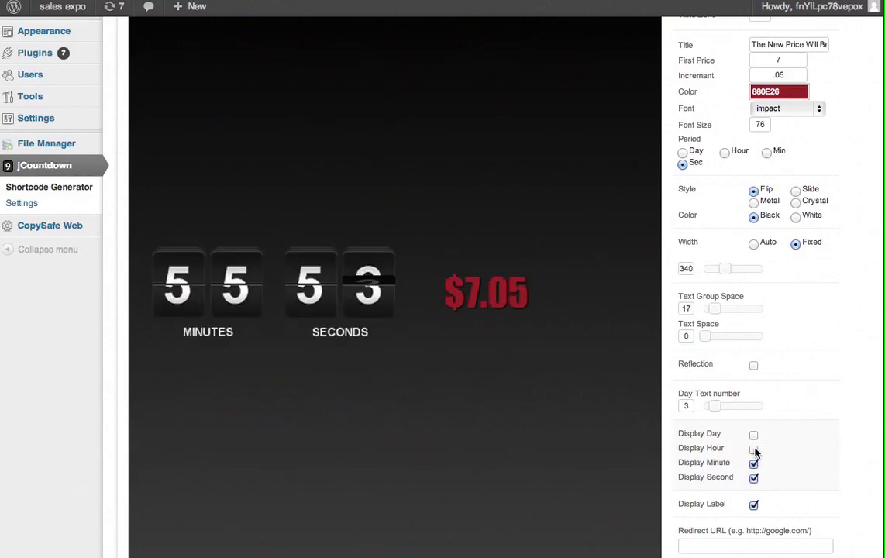
click(753, 463)
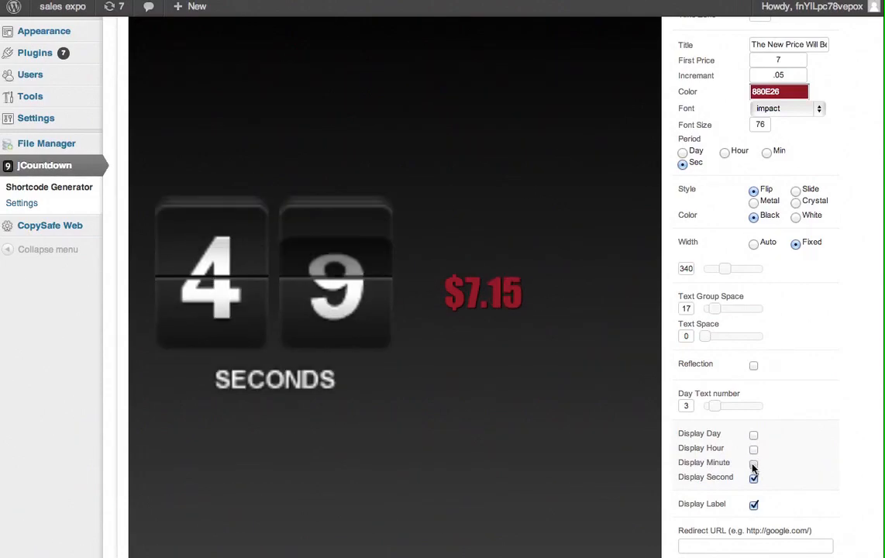
click(755, 466)
click(754, 450)
click(752, 435)
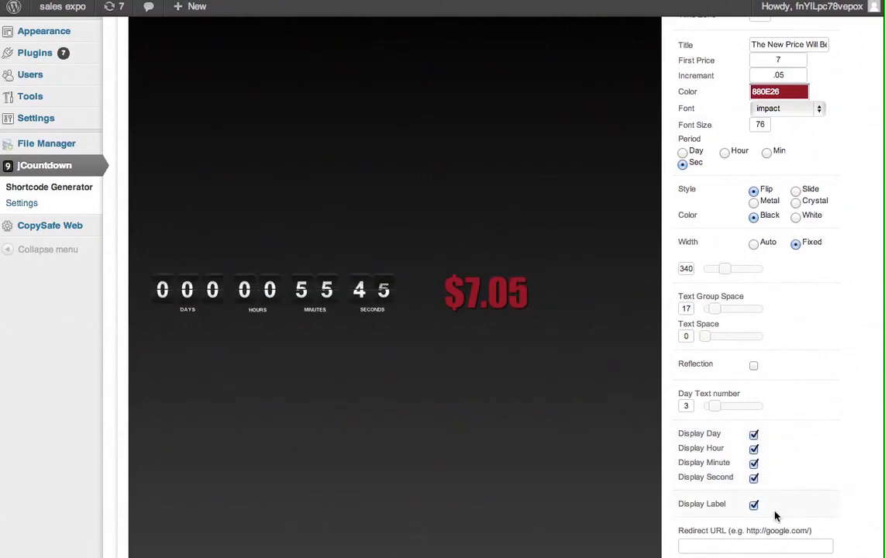
click(754, 505)
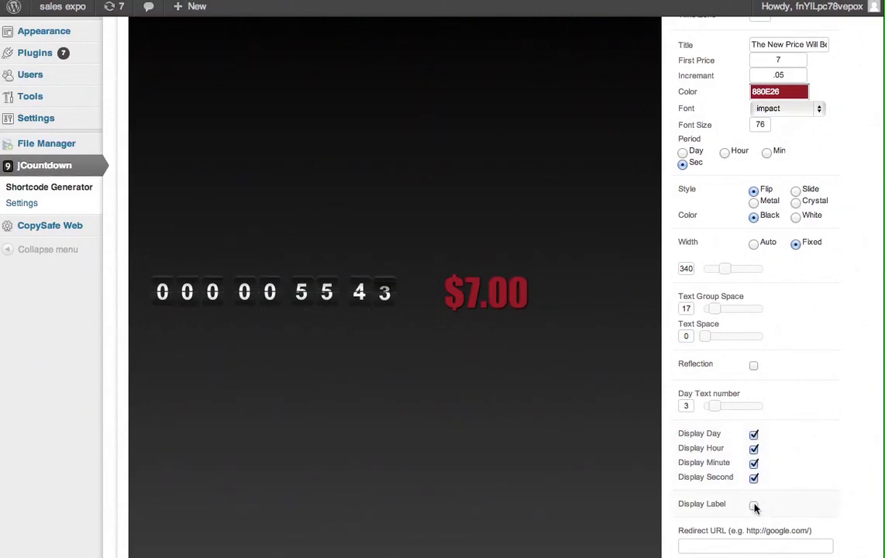
click(753, 506)
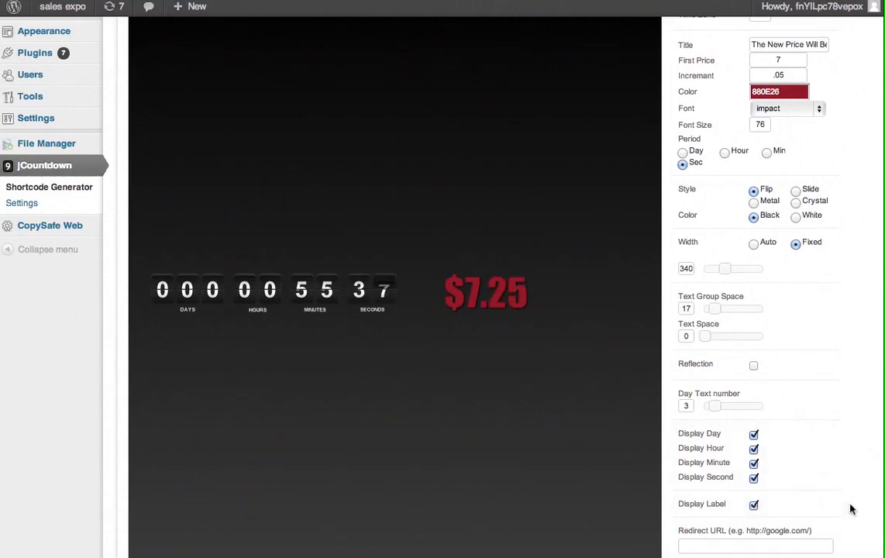
scroll(850, 509, down, 2)
mouse_move(694, 482)
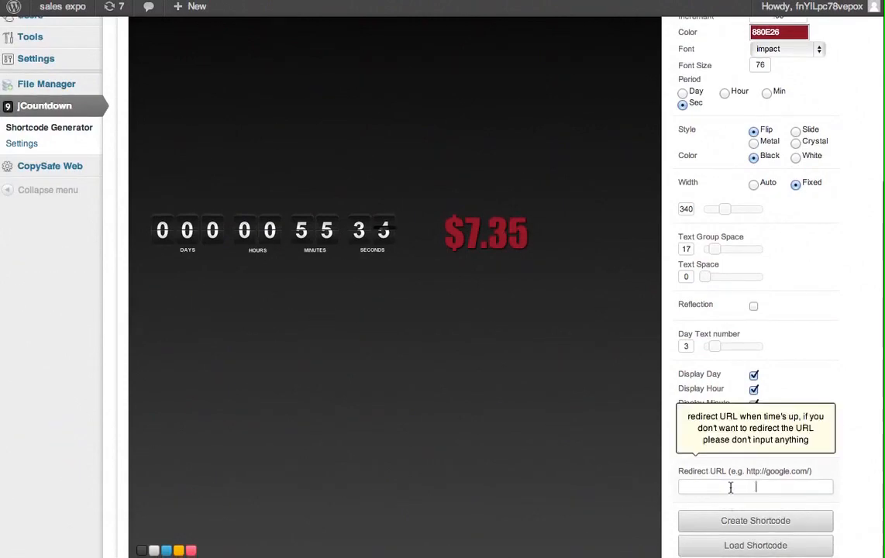
text(http)
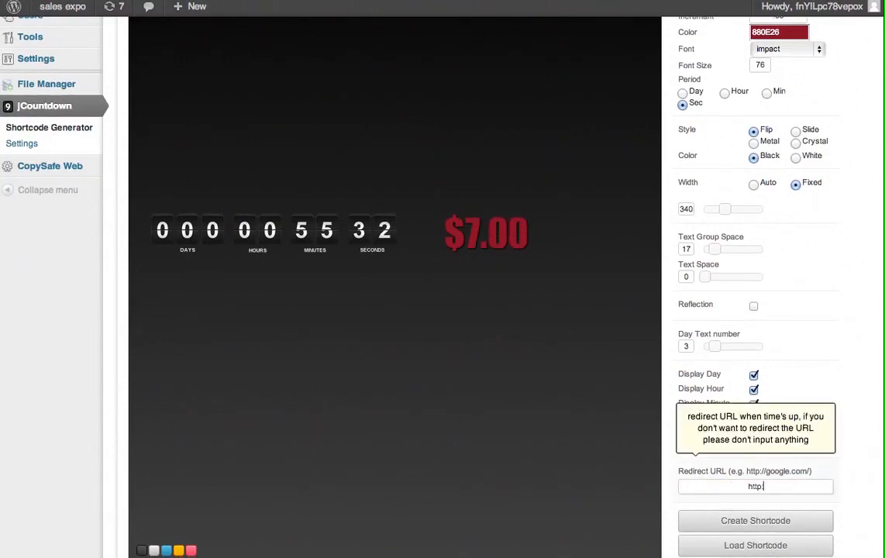
text(://w)
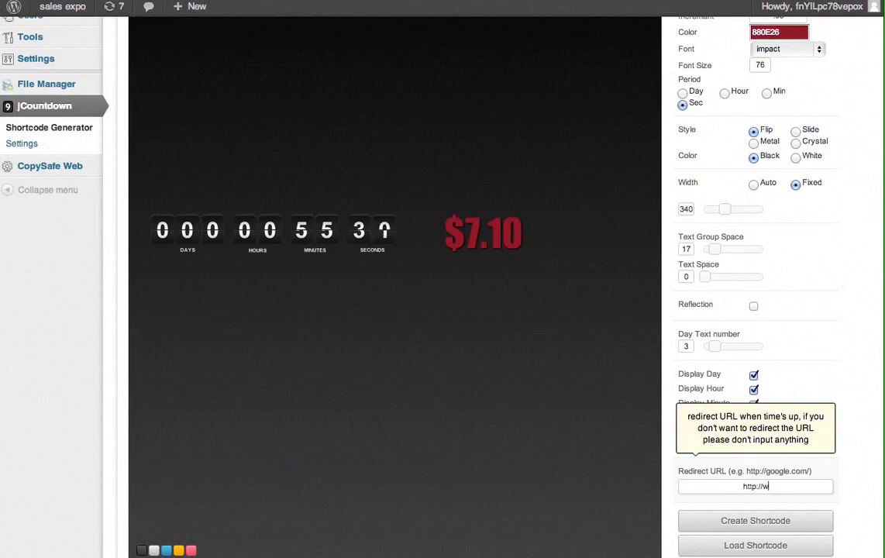
text(arrior)
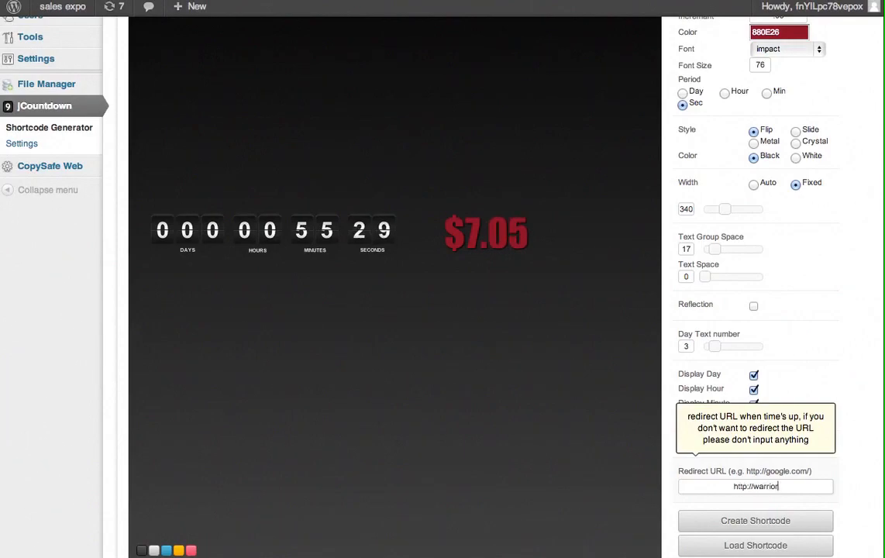
text(forum.co)
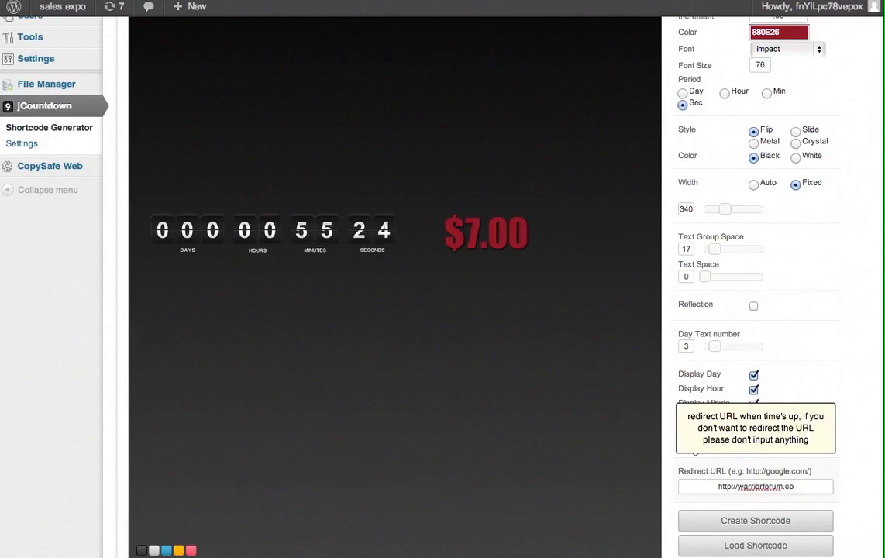
text(m)
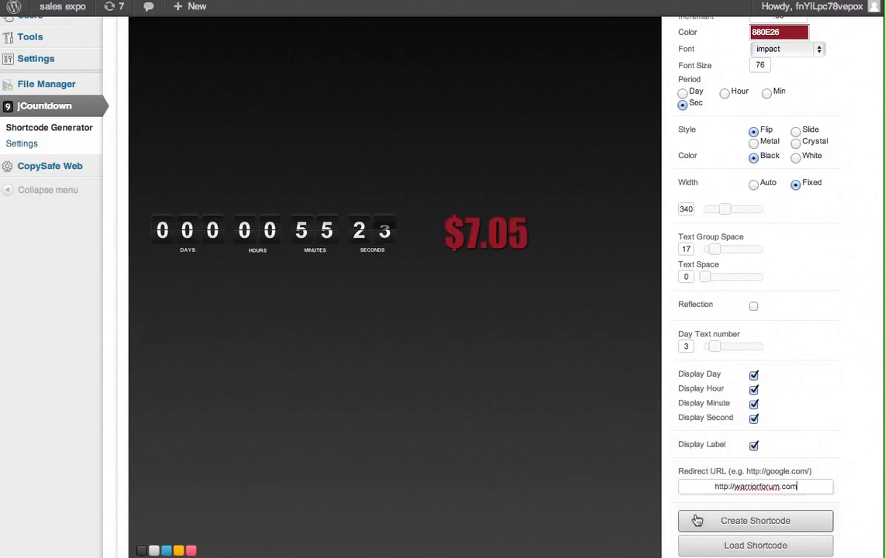
click(750, 524)
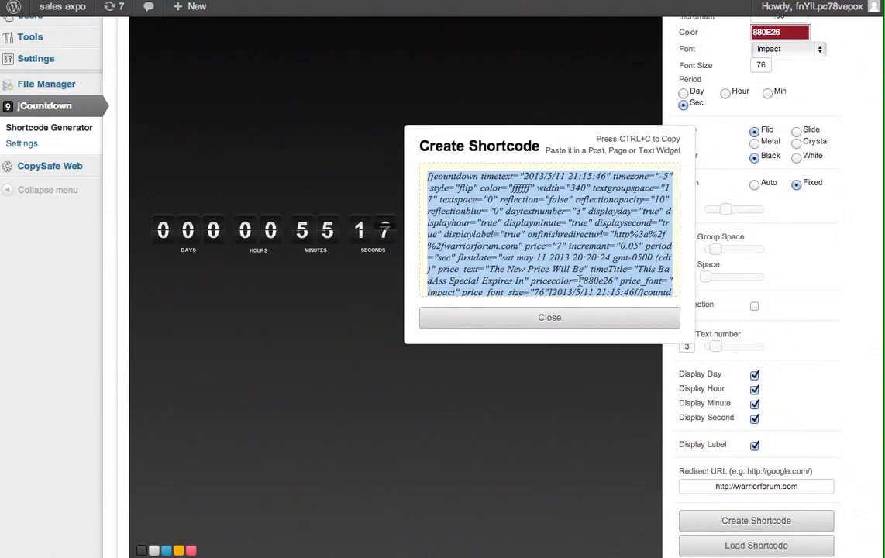
click(579, 321)
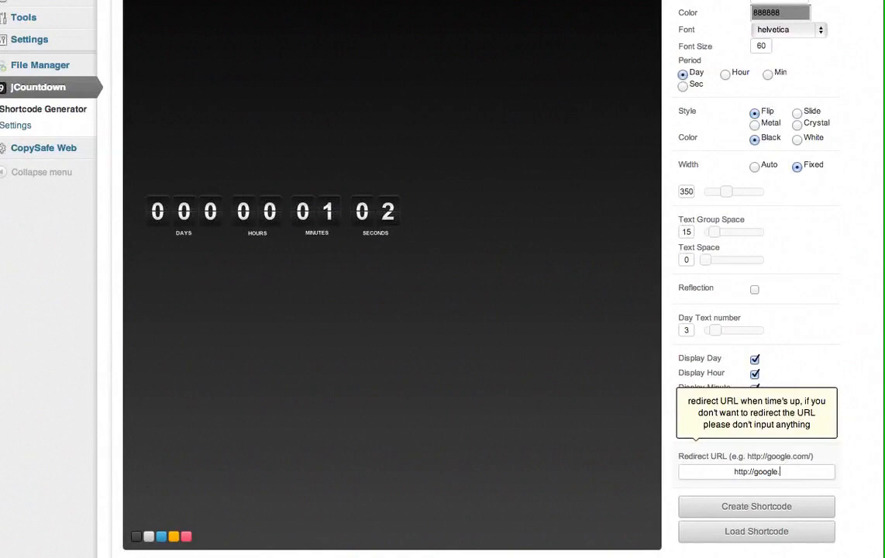
click(787, 471)
key(BackSpace)
key(BackSpace)
key(BackSpace)
key(BackSpace)
key(BackSpace)
key(BackSpace)
key(BackSpace)
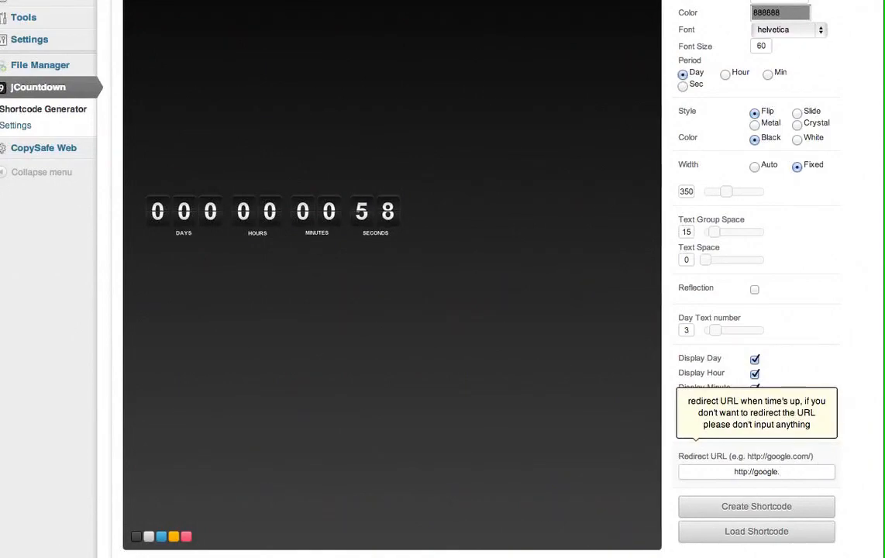
key(BackSpace)
text(/warriorforum.com)
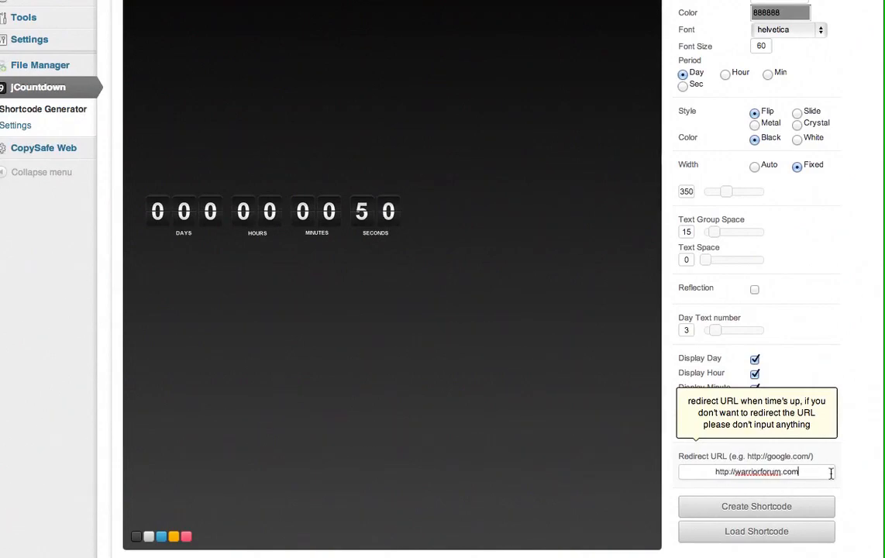
Generate the shortcode for this countdown, copy it and close the shortcode window.
click(803, 506)
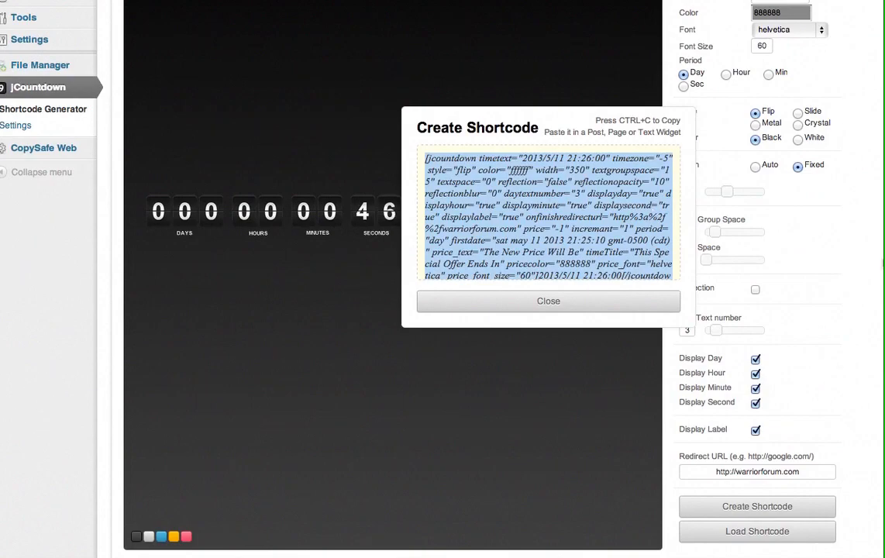
click(870, 271)
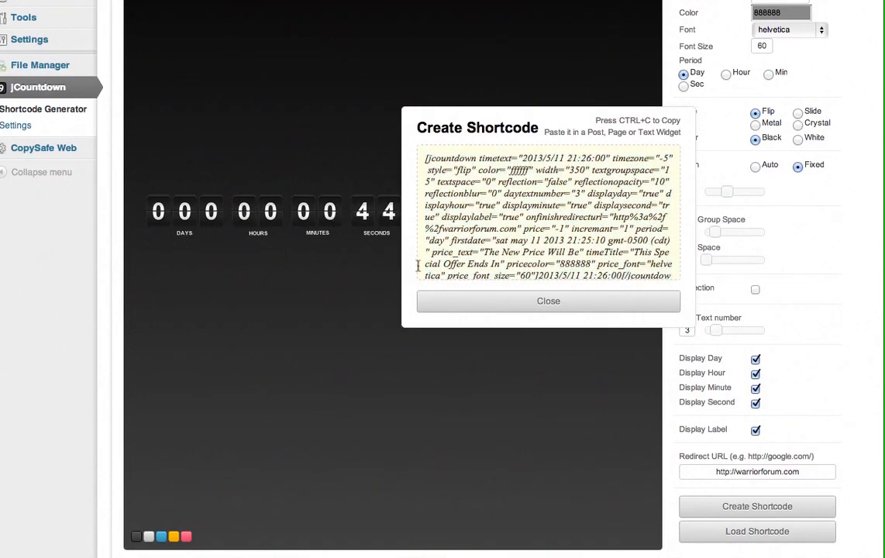
click(462, 294)
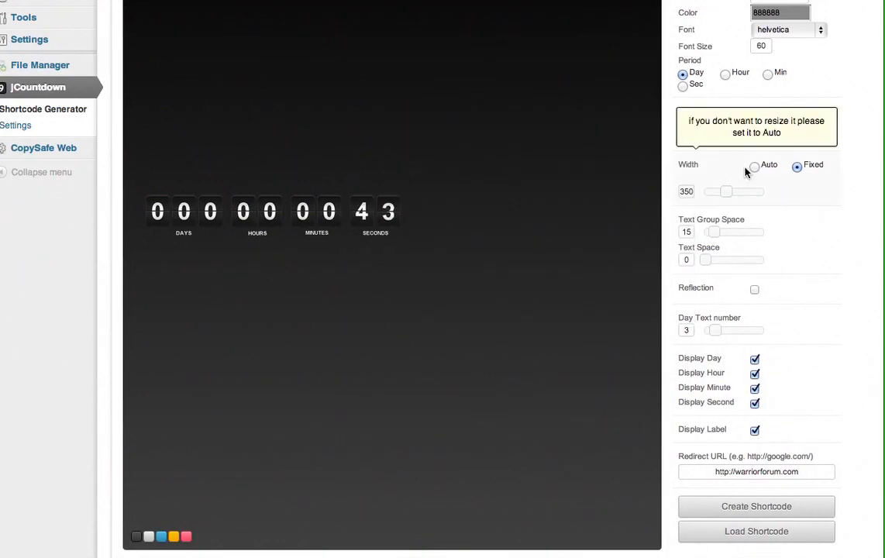
Add a new WordPress page titled test5.
scroll(863, 162, up, 1)
scroll(265, 115, up, 5)
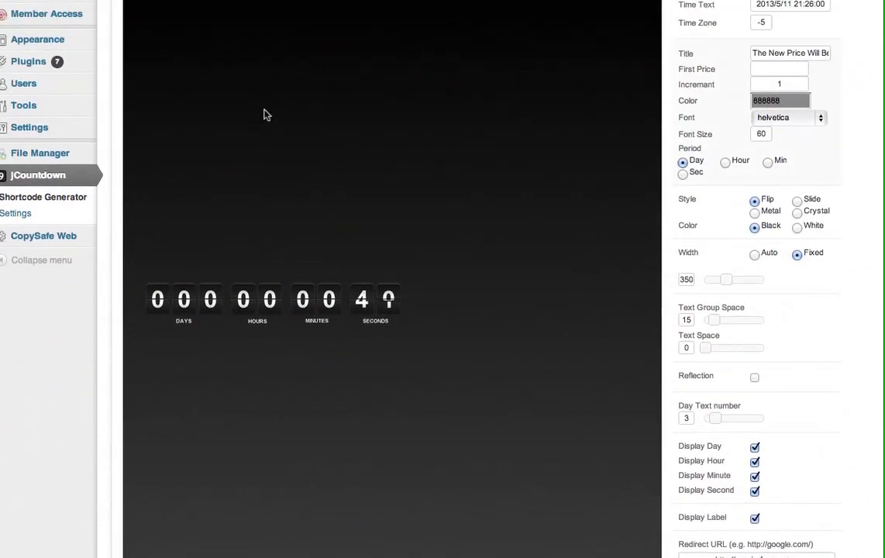
scroll(118, 111, up, 3)
mouse_move(75, 101)
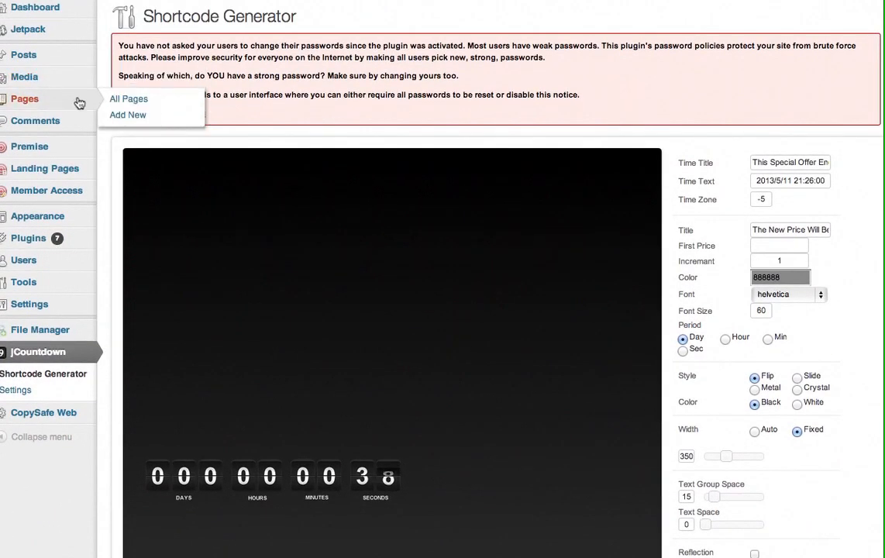
click(129, 117)
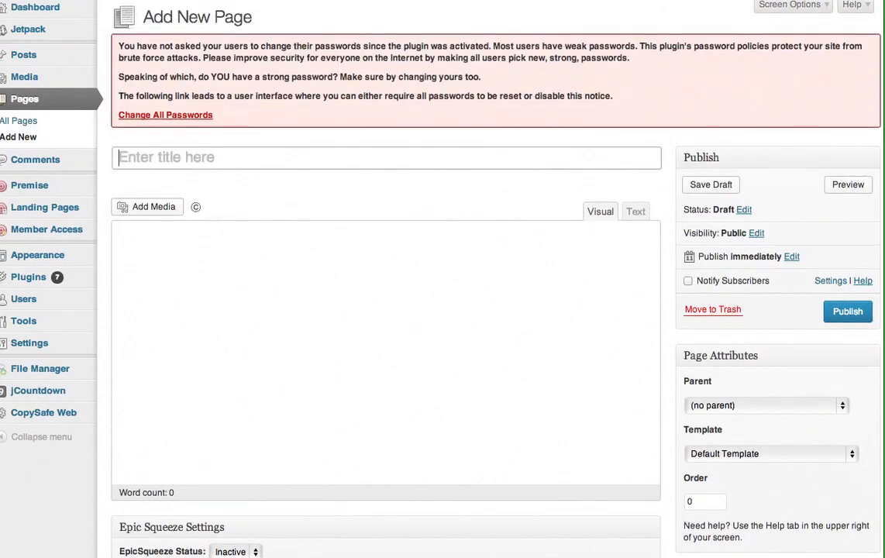
text(test5)
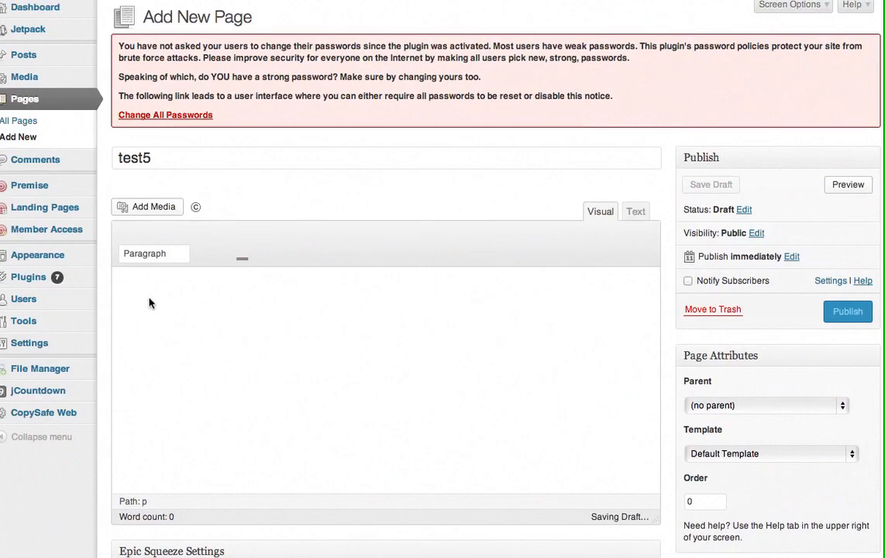
Publish the page with the copied jCountdown shortcode as its content and view the published page.
click(147, 294)
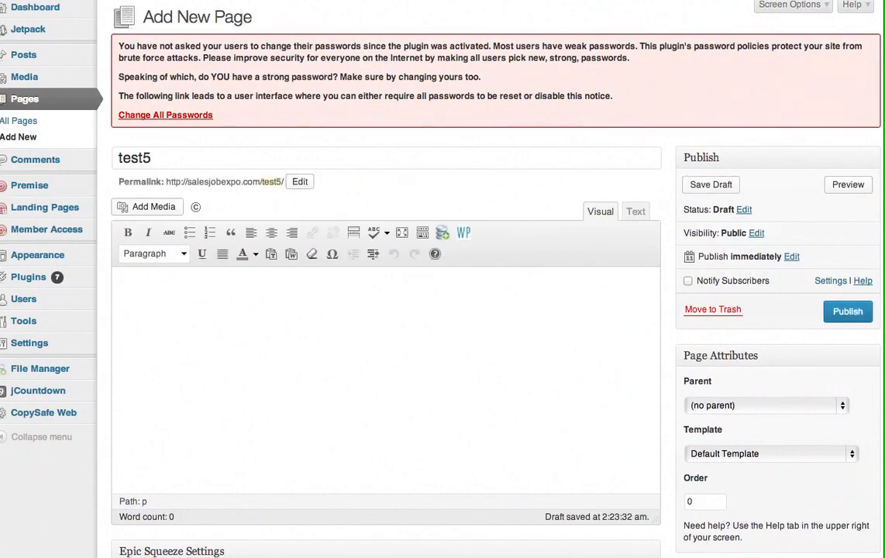
text([jcountdown timetext="2013/5/11 21:26:00" timezone="-5" style="flip" color="ffffff" width="350" textgroupspace="15" textspace="0" reflection="false" reflectionopacity="10" reflectionblur="0" daytextnumber="3" displayday="true" displayhour="true" displayminute="true" displaysecond="true" displaylabel="true" onfinishredirecturl="http%3a%2f%2fwarriorforum.com" price="-1" incremant="1" period="day" firstdate="sat may 11 2013 21:25:10 gmt-0500 (cdt)" price_text="The New Price Will Be" timeTitle="This Special Offer Ends In" pricecolor="888888" price_font="helvetica" price_font_size="60"]2013/5/11 21:26:00[/jcountdown])
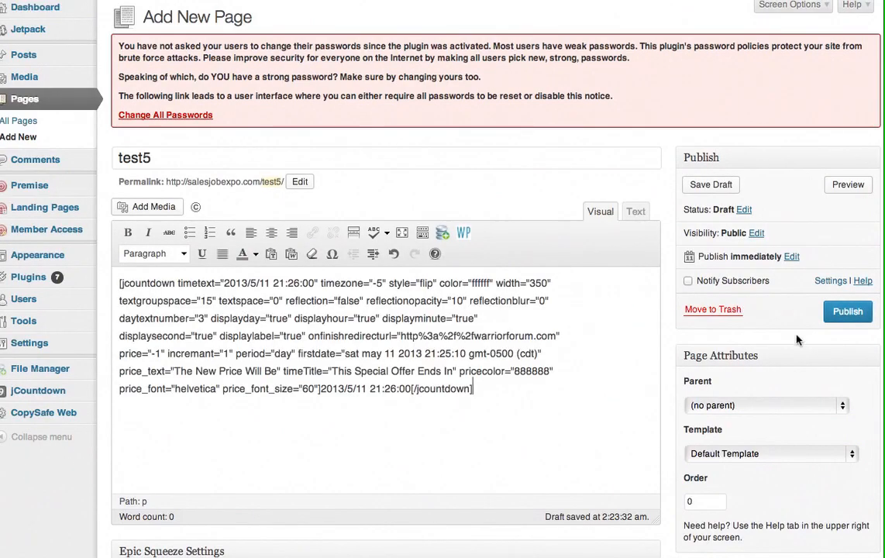
click(848, 313)
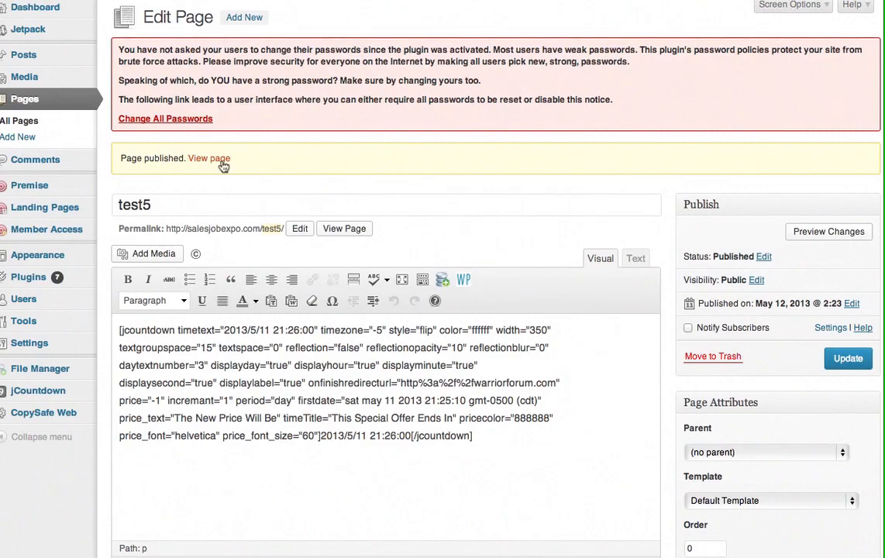
click(209, 158)
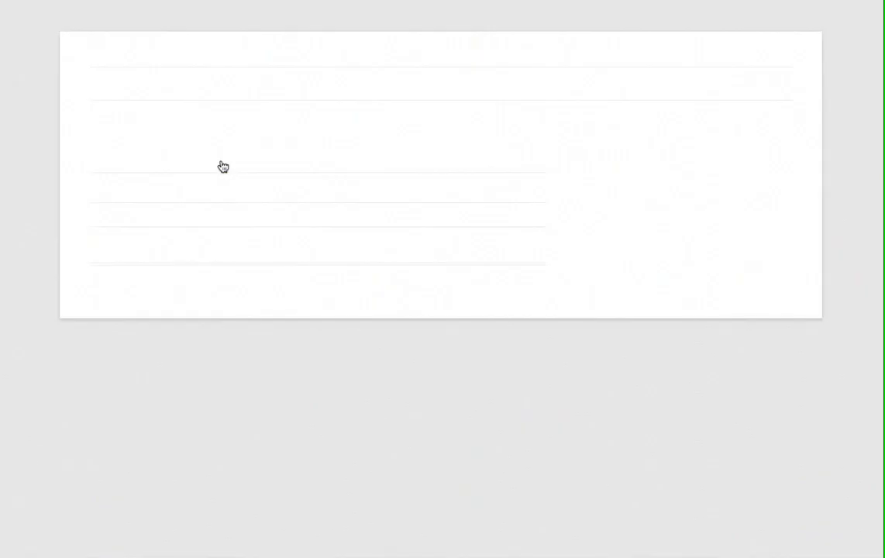